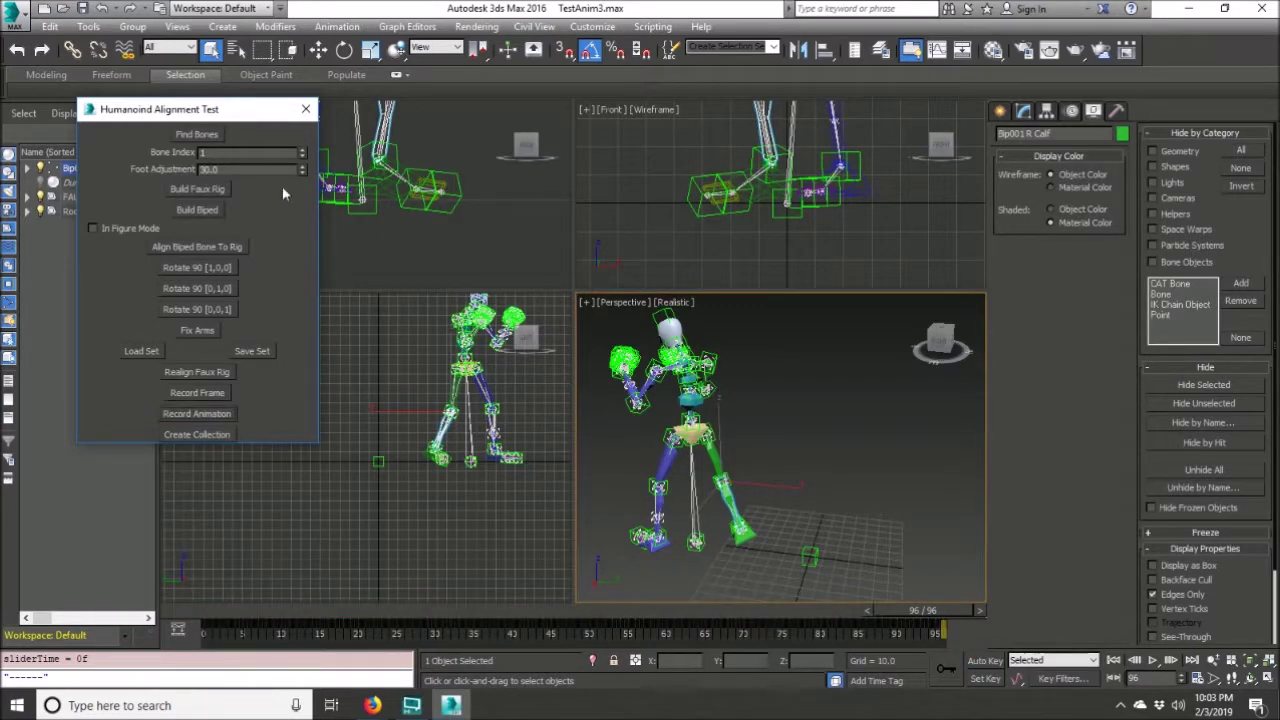
# Orbit the Perspective view around the biped aligned to the faux rig.
pyautogui.moveTo(800, 450)
pyautogui.keyDown('alt'); pyautogui.mouseDown(button='middle')
pyautogui.moveTo(916, 493)
pyautogui.moveTo(834, 357)
pyautogui.mouseUp(button='middle'); pyautogui.keyUp('alt')
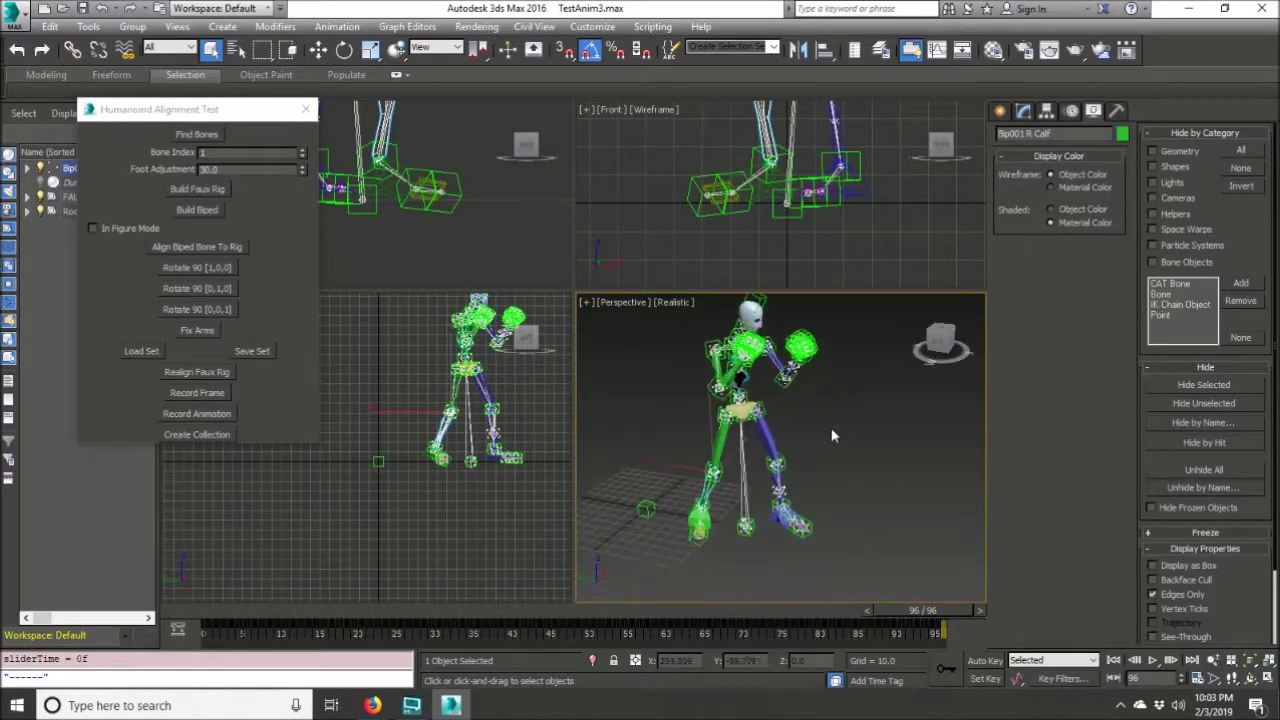
# Hide the helper boxes by category and scrub back to earlier kicking and running poses.
pyautogui.click(1152, 214)
pyautogui.moveTo(911, 609); pyautogui.dragTo(370, 609)
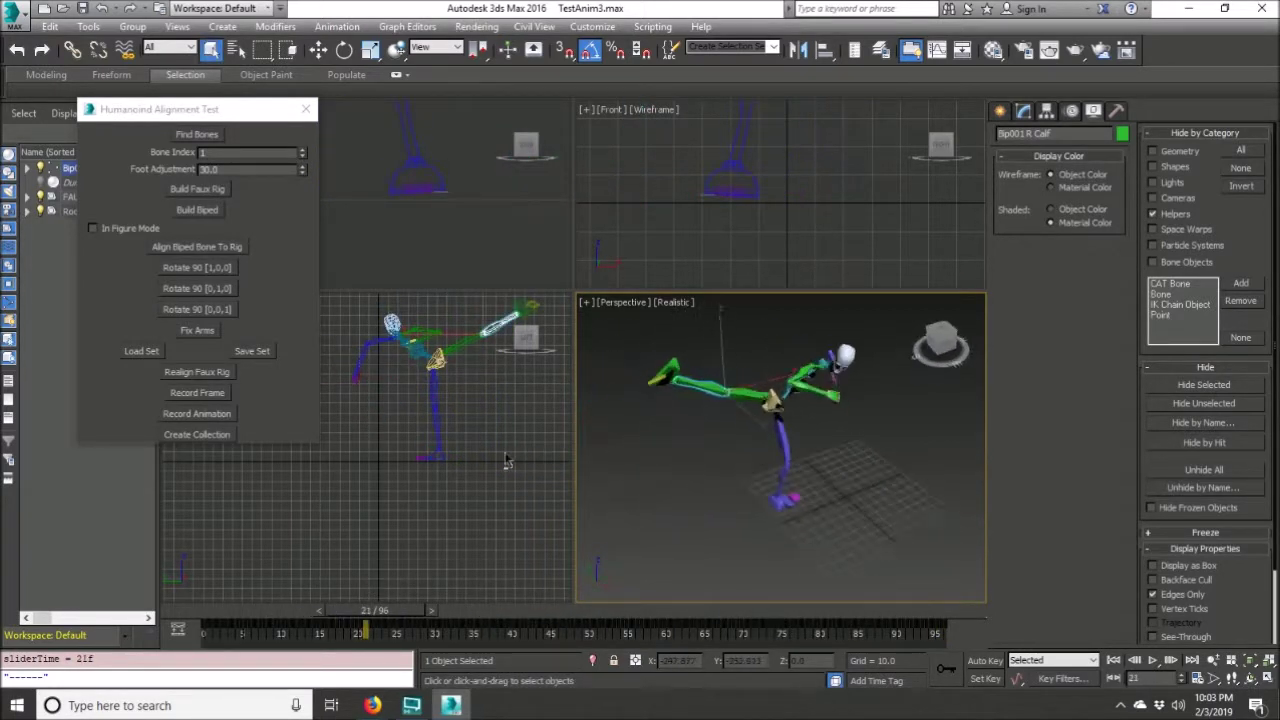
pyautogui.scroll(3, 845, 409)
pyautogui.scroll(3, 845, 409)
pyautogui.scroll(2, 845, 409)
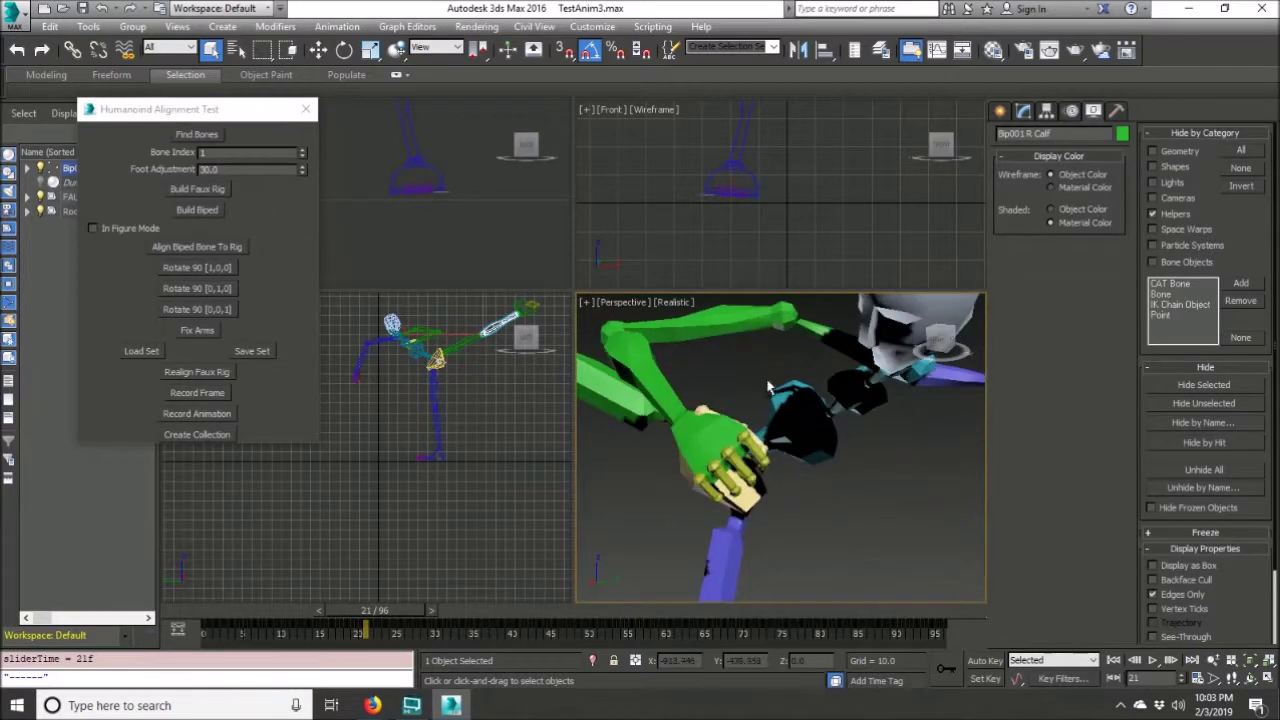
pyautogui.scroll(-6, 768, 382)
pyautogui.keyDown('alt'); pyautogui.moveTo(768, 382); pyautogui.dragTo(800, 462, button='middle'); pyautogui.keyUp('alt')
pyautogui.moveTo(370, 611)
pyautogui.mouseDown()
pyautogui.moveTo(277, 613)
pyautogui.moveTo(390, 612)
pyautogui.moveTo(517, 578)
pyautogui.mouseUp()
# Frame the whole character in Perspective and play back the boxing animation.
pyautogui.press('/')
pyautogui.press('q')
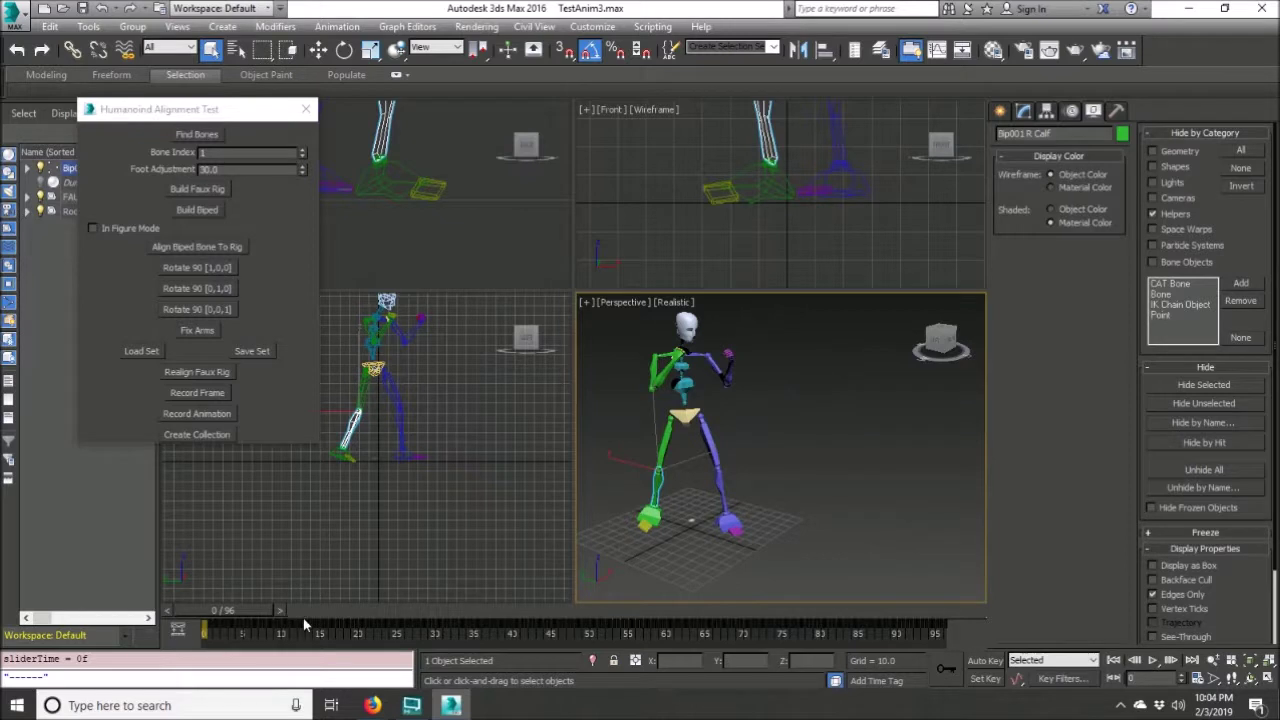
pyautogui.keyDown('alt'); pyautogui.moveTo(872, 525); pyautogui.dragTo(780, 519, button='middle'); pyautogui.keyUp('alt')
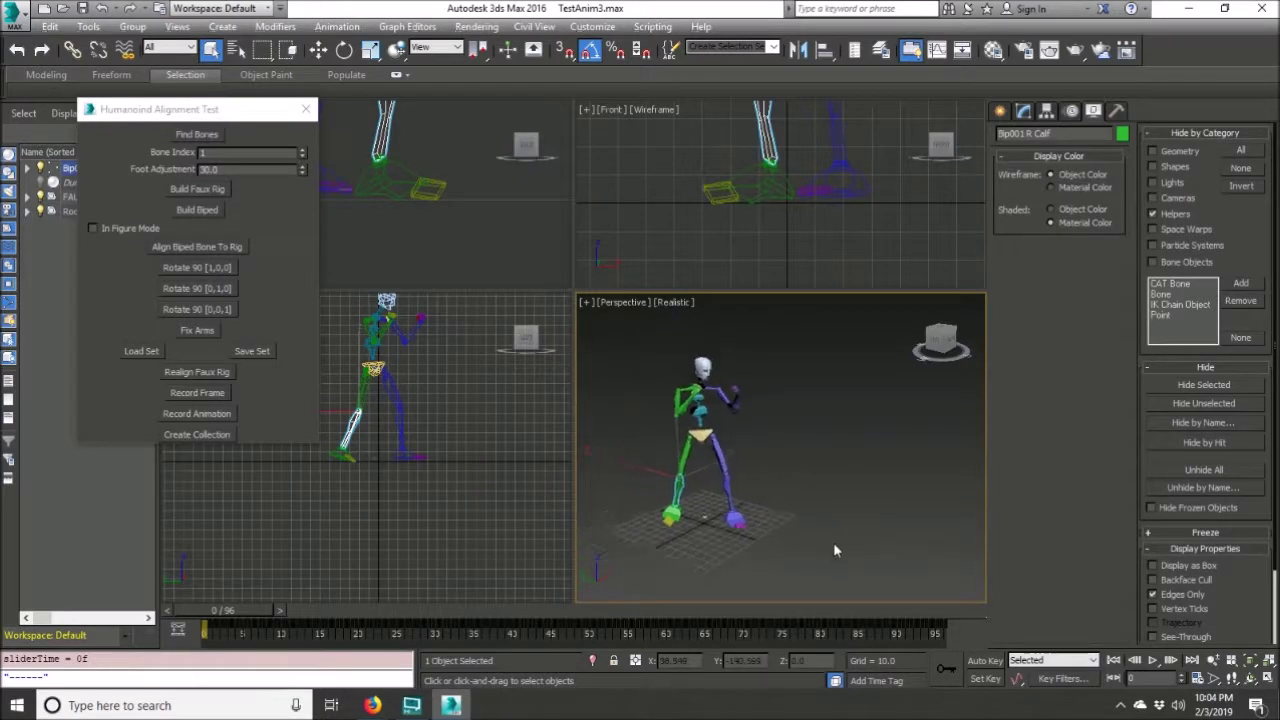
pyautogui.click(1152, 661)
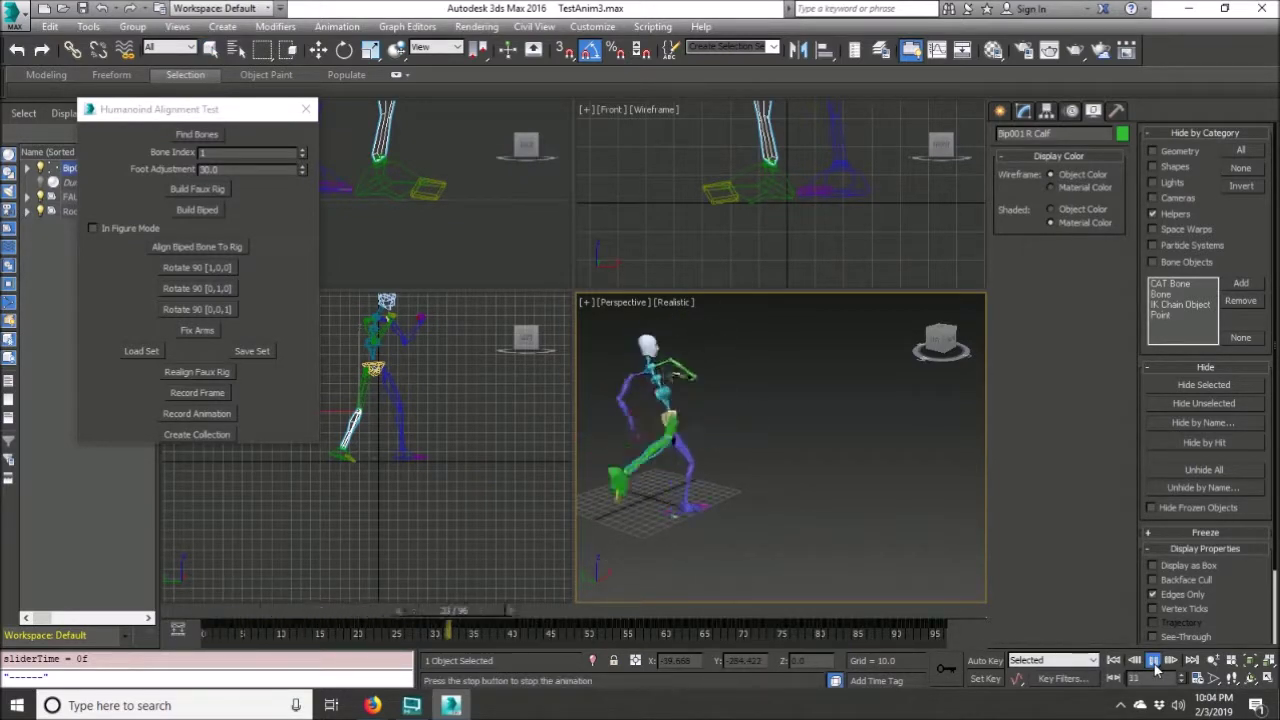